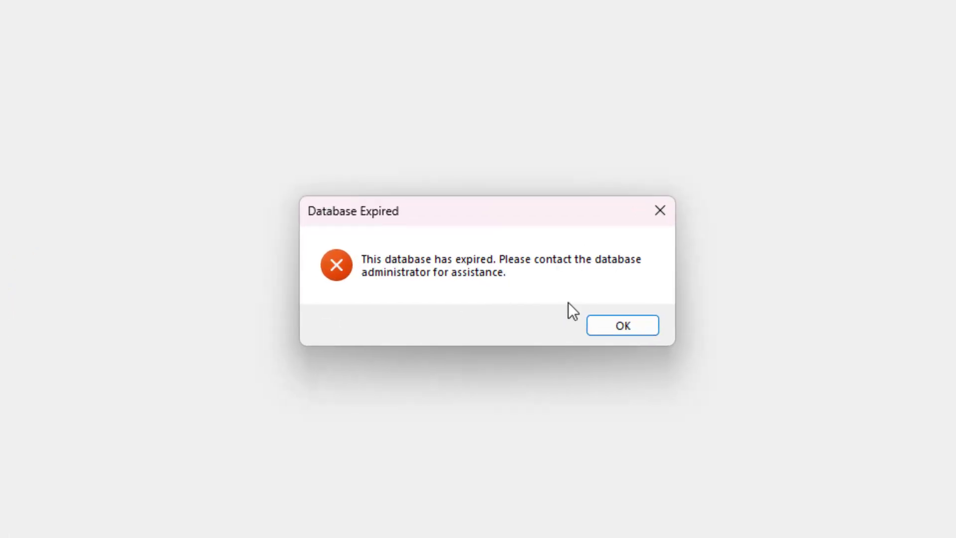
Reopen Student management DB and confirm it shows Database Expired, then quits Access
click(632, 327)
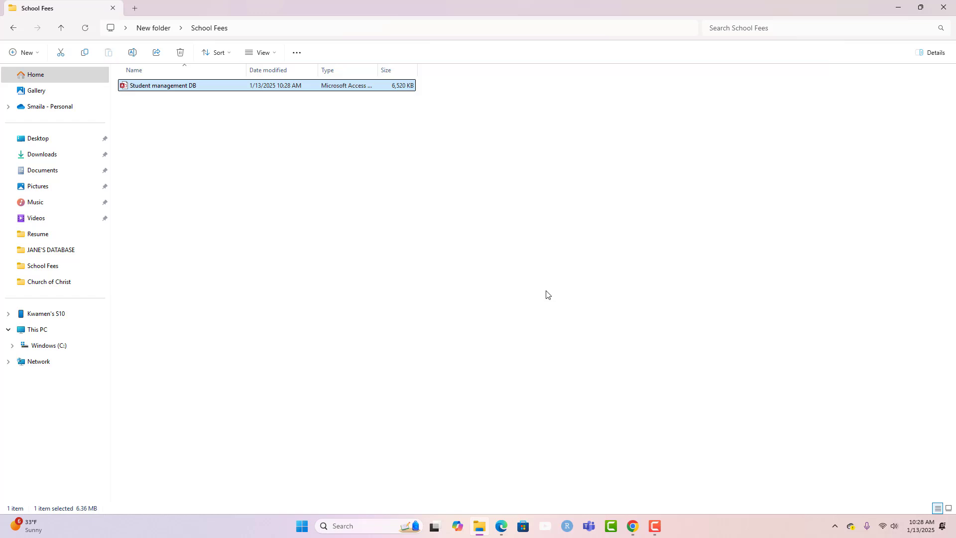
double_click(162, 89)
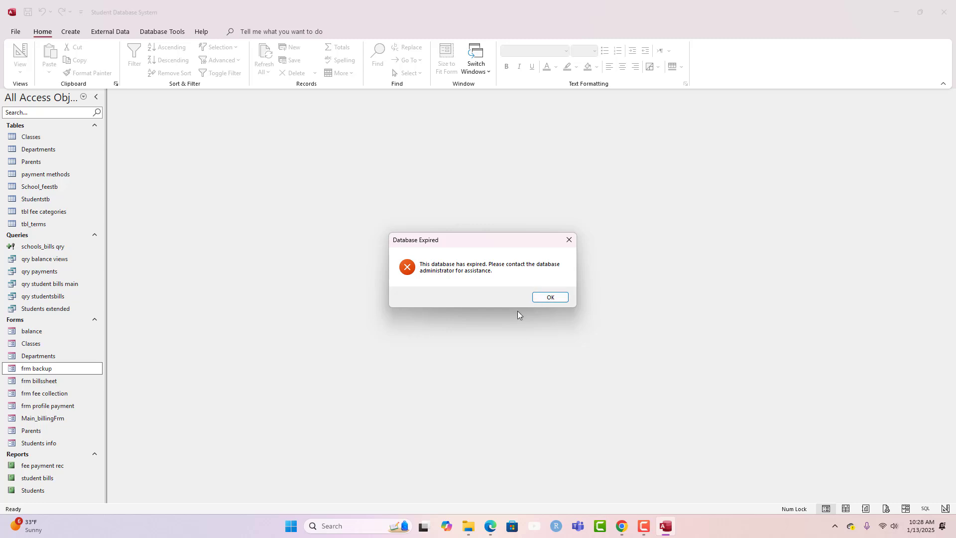
click(554, 298)
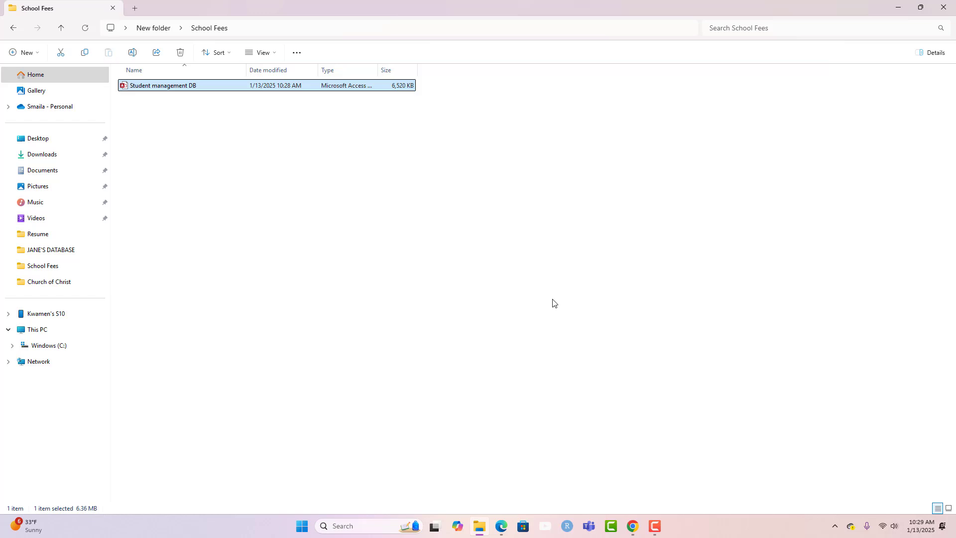
Ask ChatGPT to allow three incorrect password attempts after expiry before the database closes
mouse_move(632, 526)
click(666, 494)
click(413, 462)
text(good this worked. but i wanted to be able)
key(BackSpace)
key(BackSpace)
key(BackSpace)
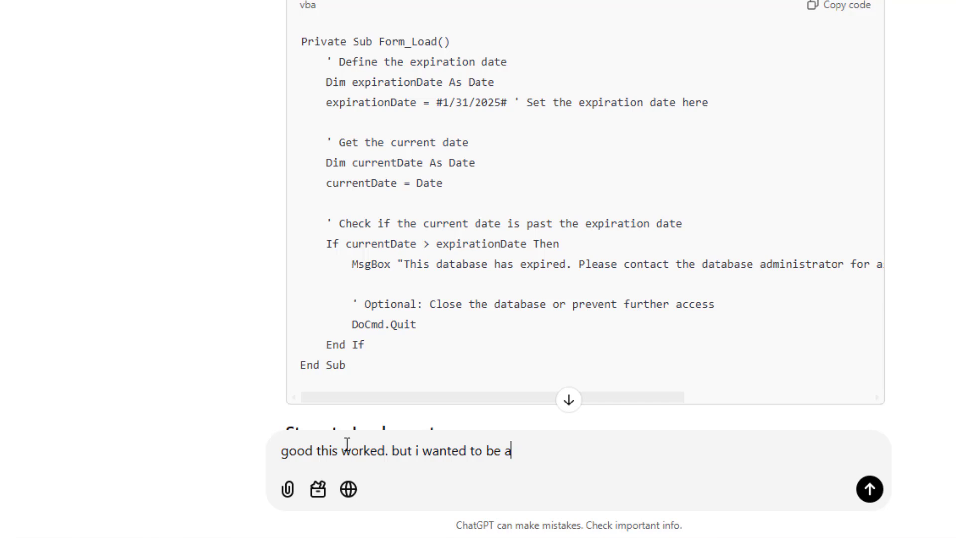
text(ble to enter pass)
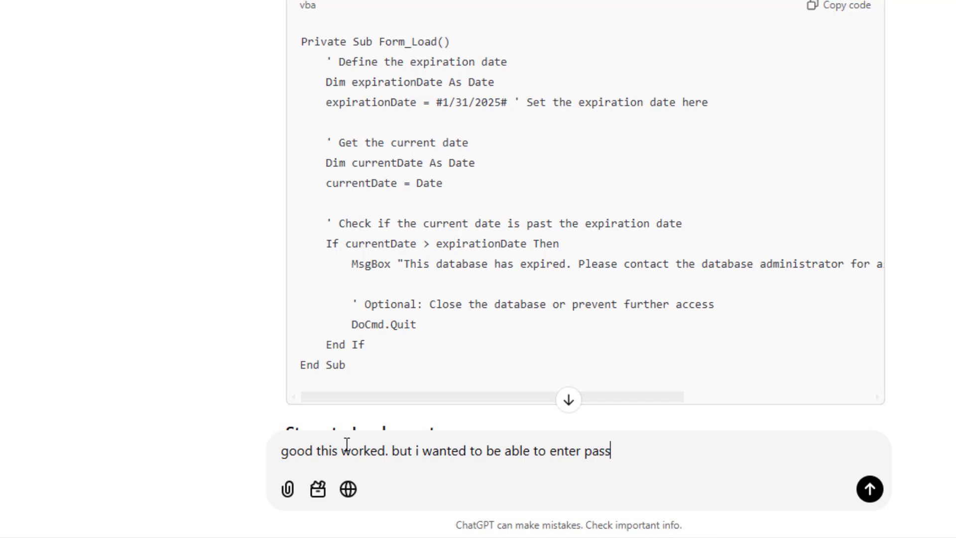
text(word after expiry)
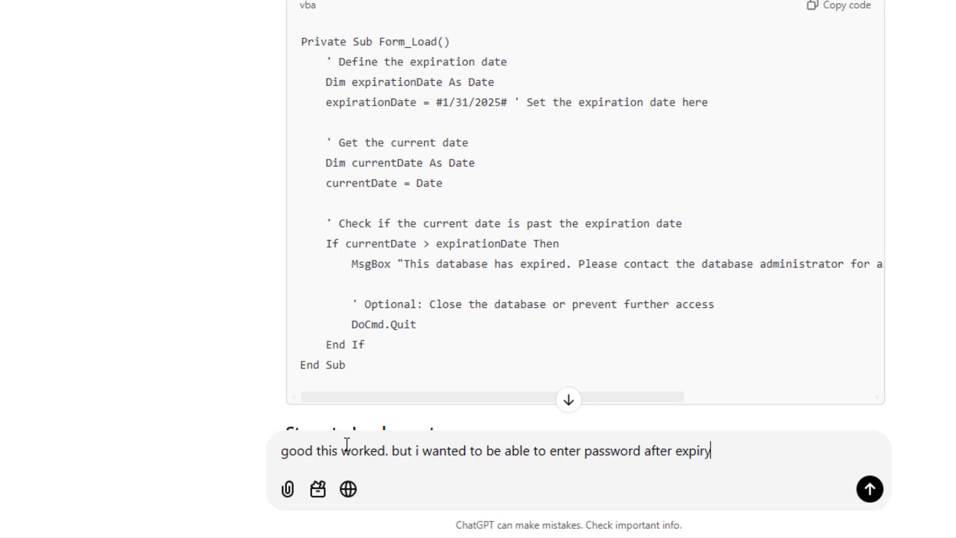
text( three )
text(times if i)
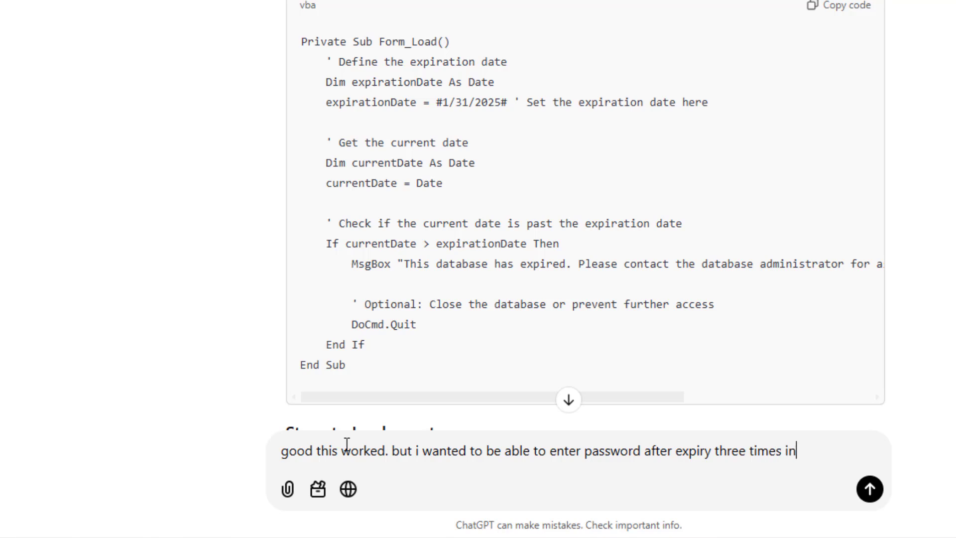
text(ncorrect before closing database)
key(Return)
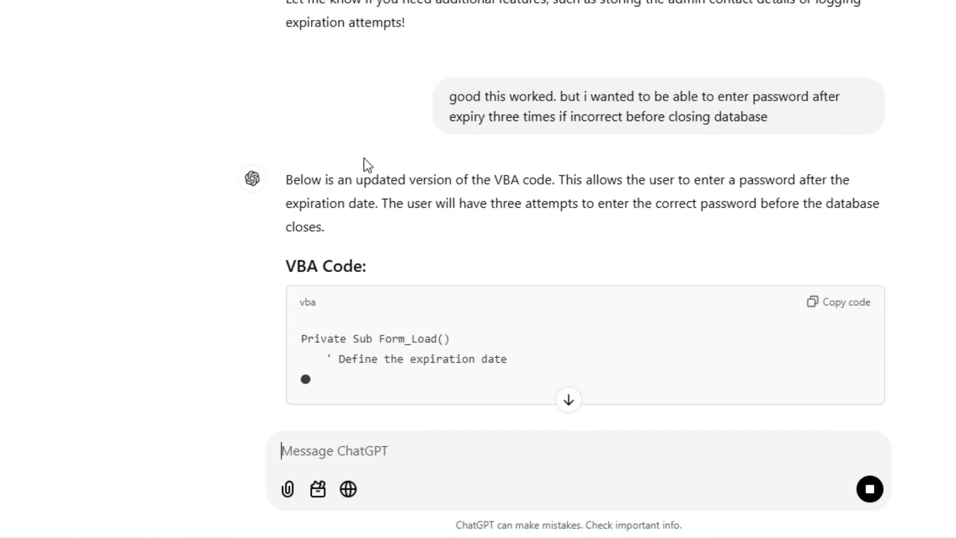
Scroll through ChatGPT's three-attempt Form_Load VBA reply and select the code block
drag(769, 38, 637, 30)
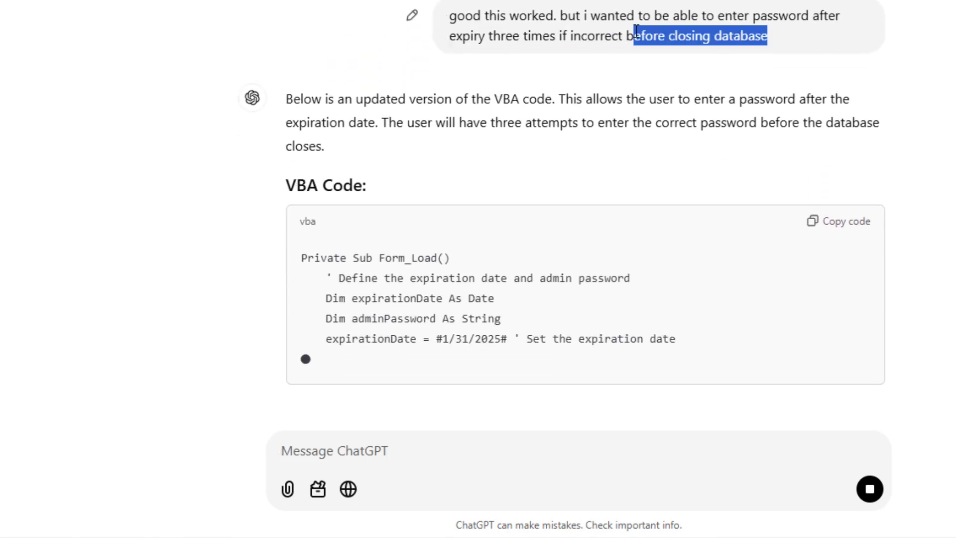
scroll(548, 45, up, 3)
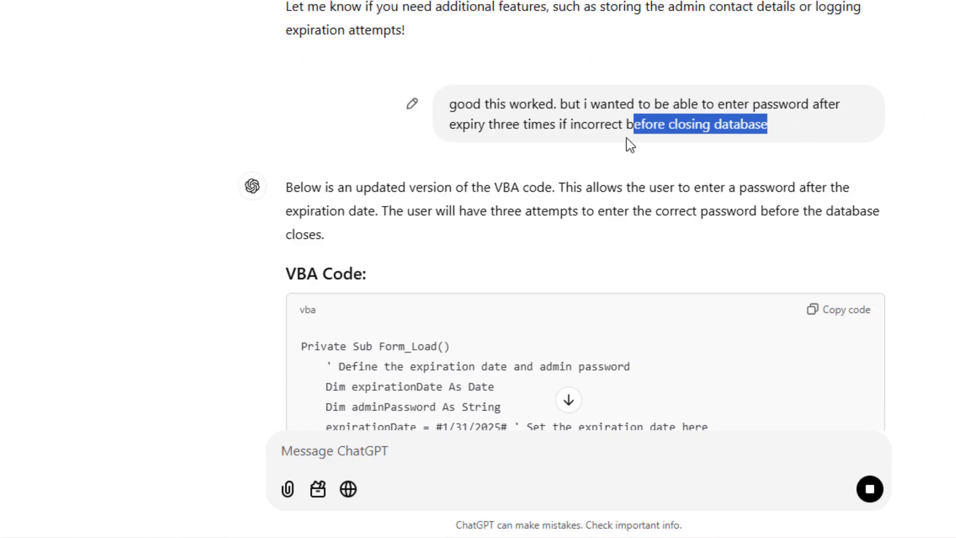
scroll(640, 169, down, 5)
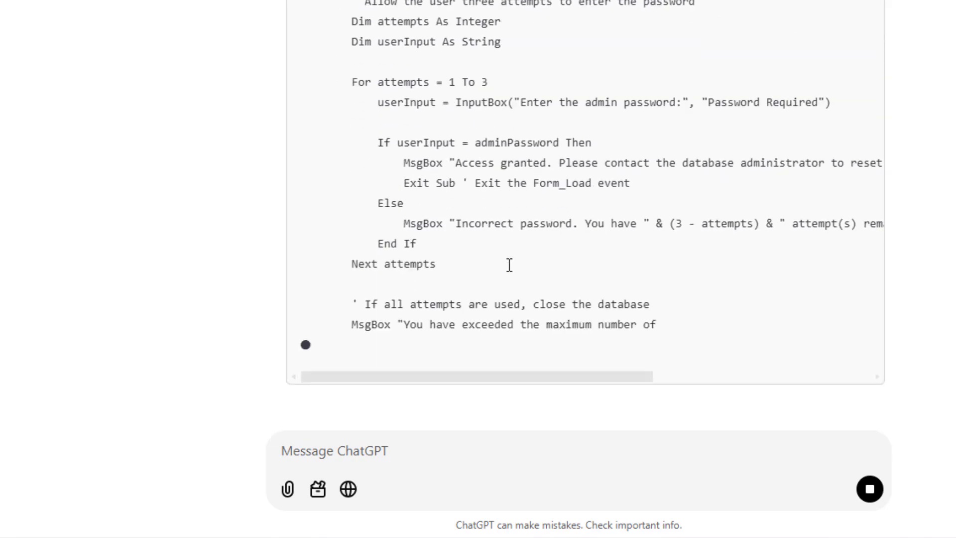
scroll(508, 269, up, 3)
scroll(508, 265, down, 1)
scroll(384, 161, down, 3)
scroll(380, 154, up, 6)
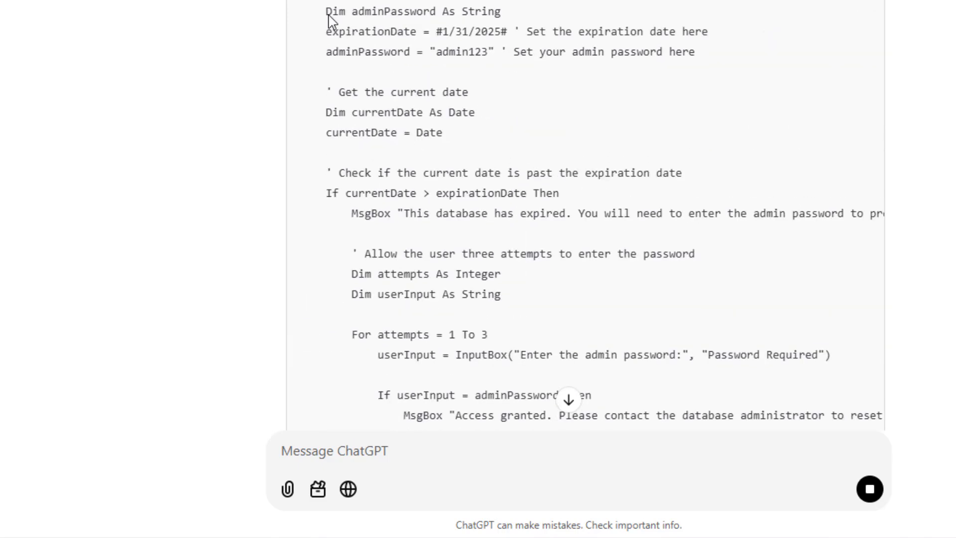
drag(380, 154, 516, 312)
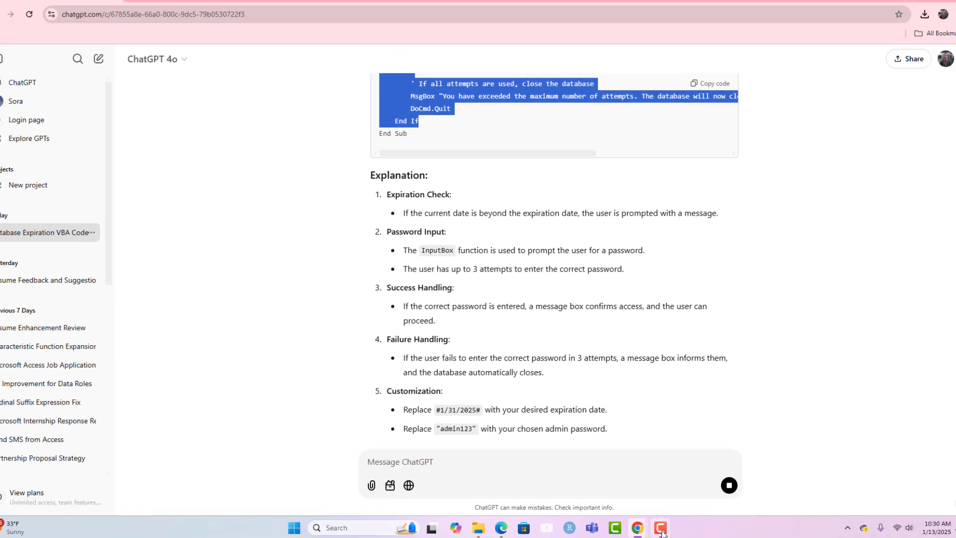
Reopen Student management DB from the School Fees folder after dismissing the expiry warning
click(478, 527)
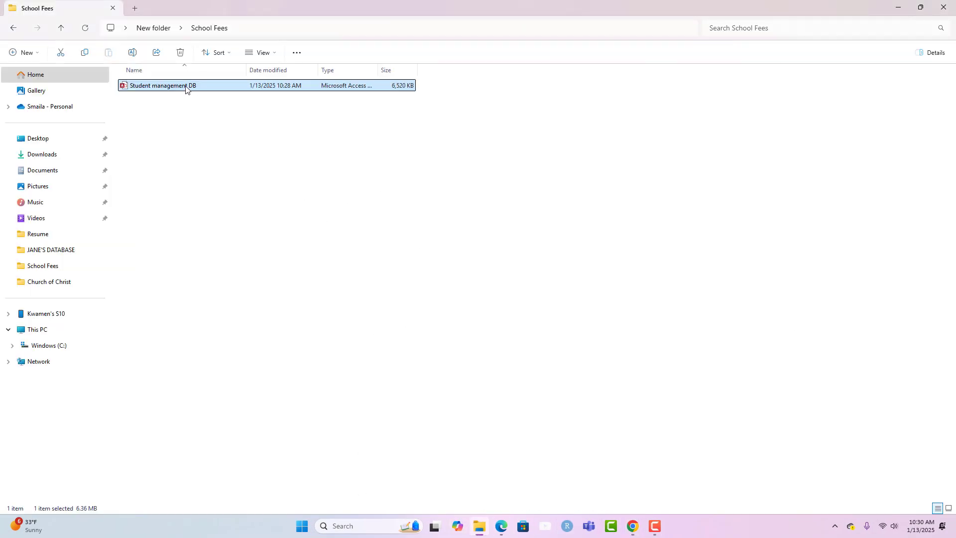
double_click(186, 88)
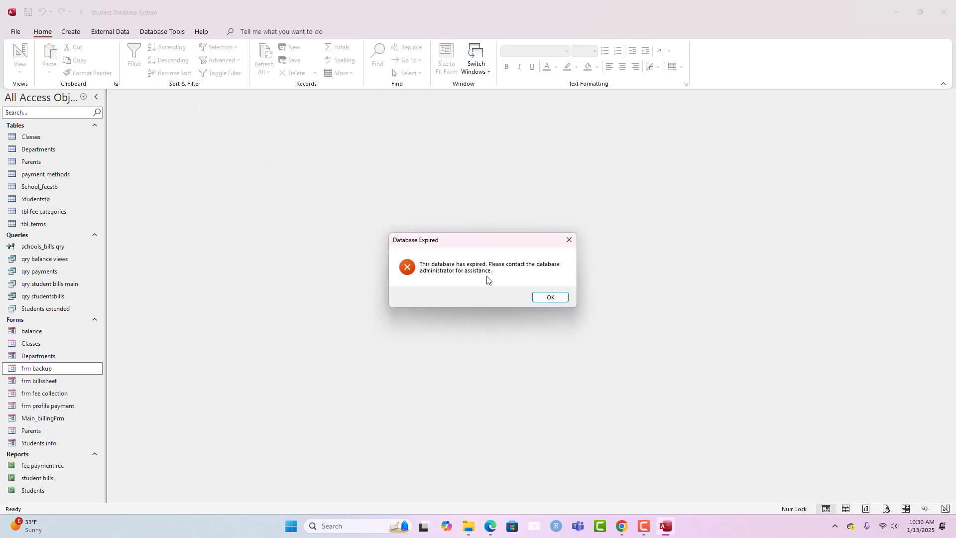
click(538, 298)
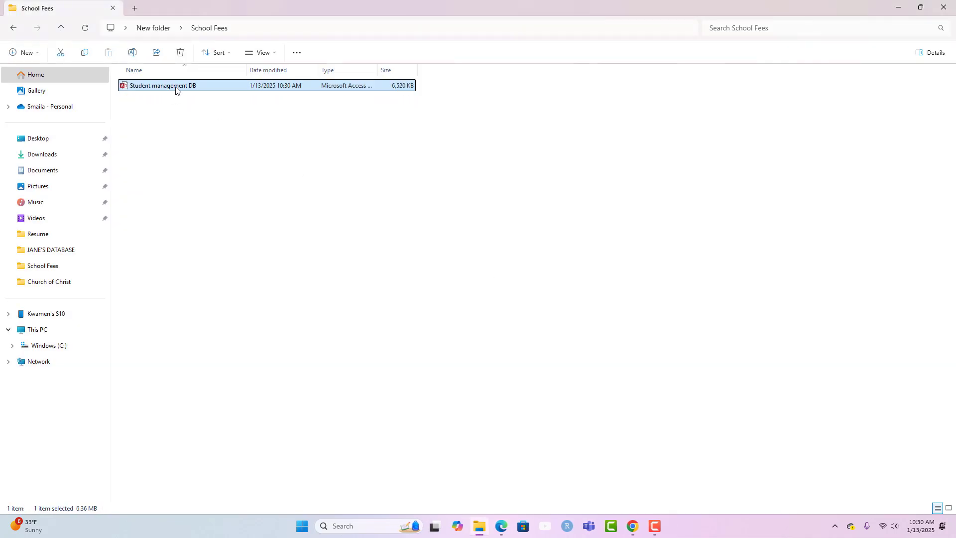
double_click(176, 89)
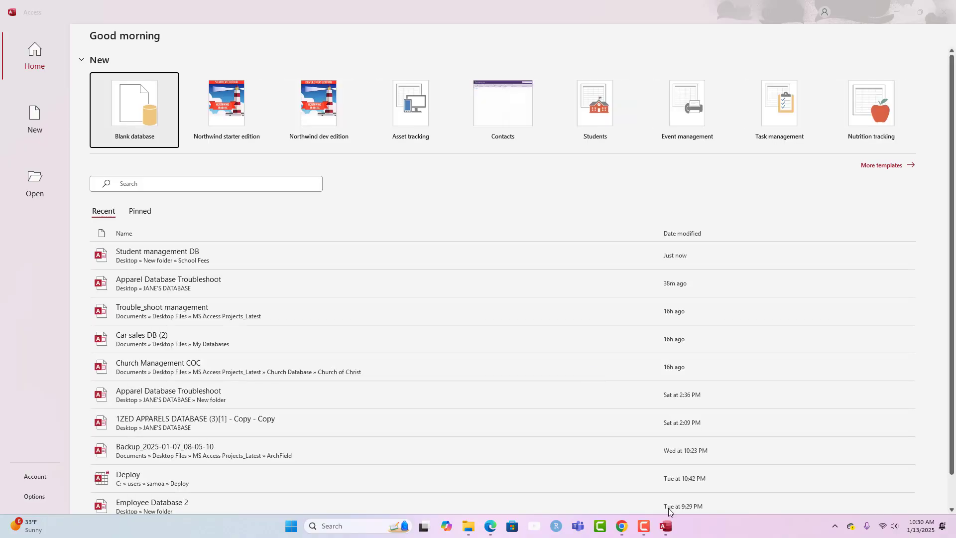
Open frm backup in Design View, go to its On Load event code, and select the existing Form_Load body
mouse_move(660, 528)
click(630, 489)
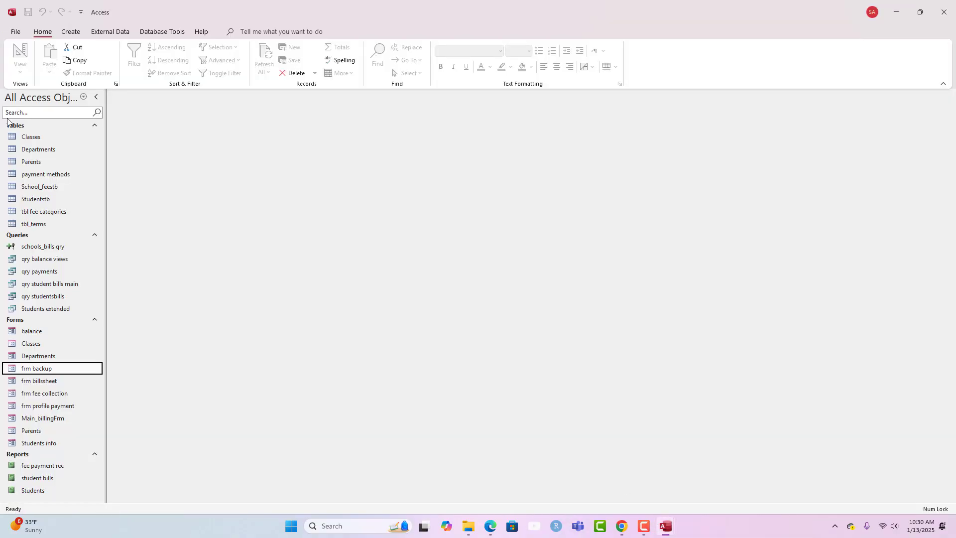
click(20, 112)
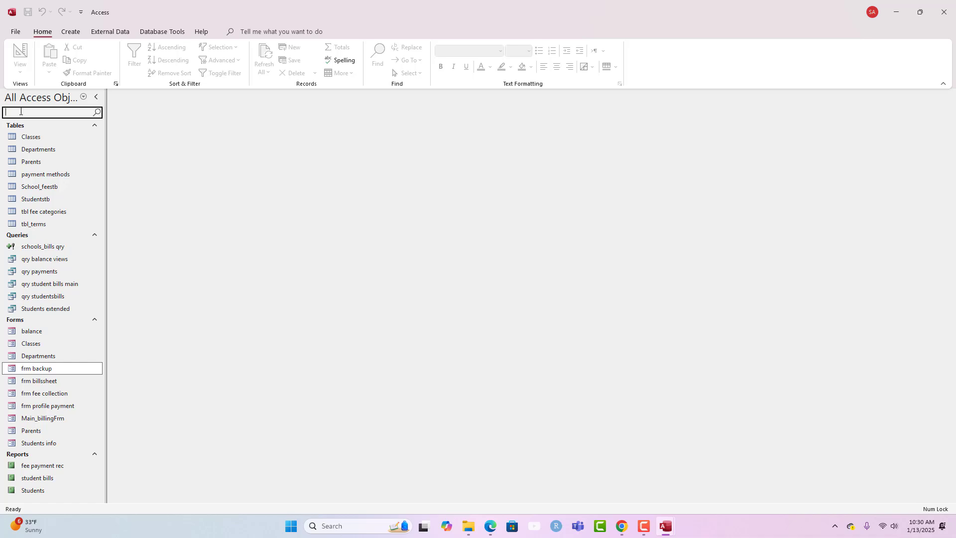
right_click(77, 370)
click(110, 244)
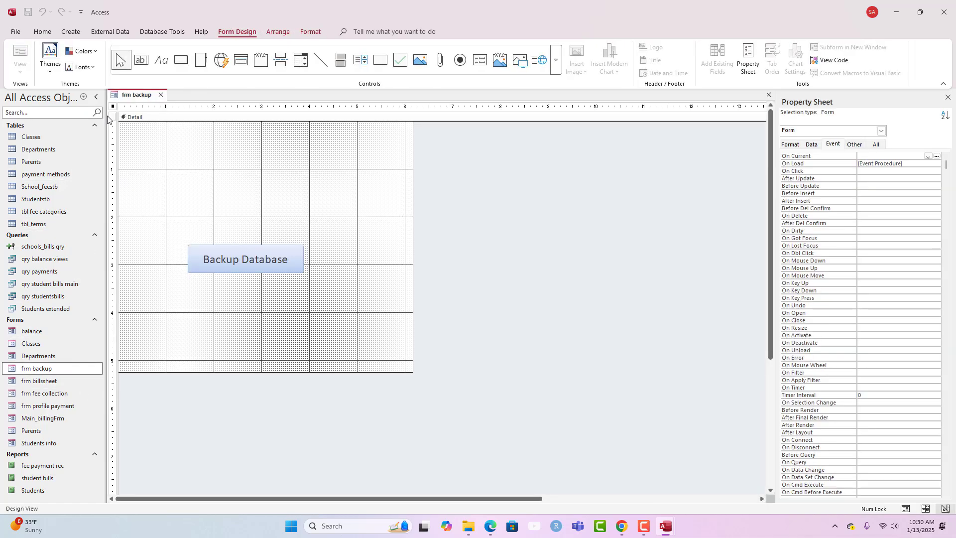
click(833, 146)
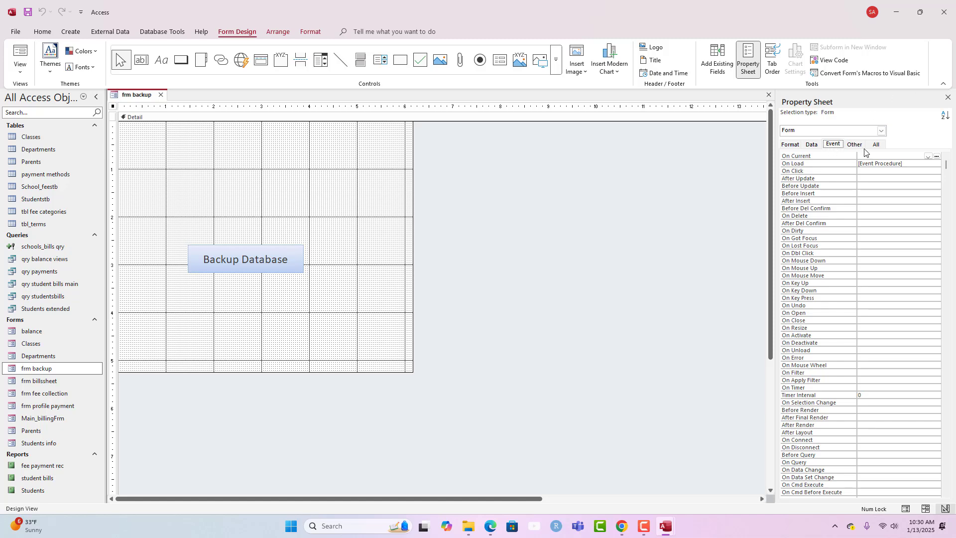
click(914, 164)
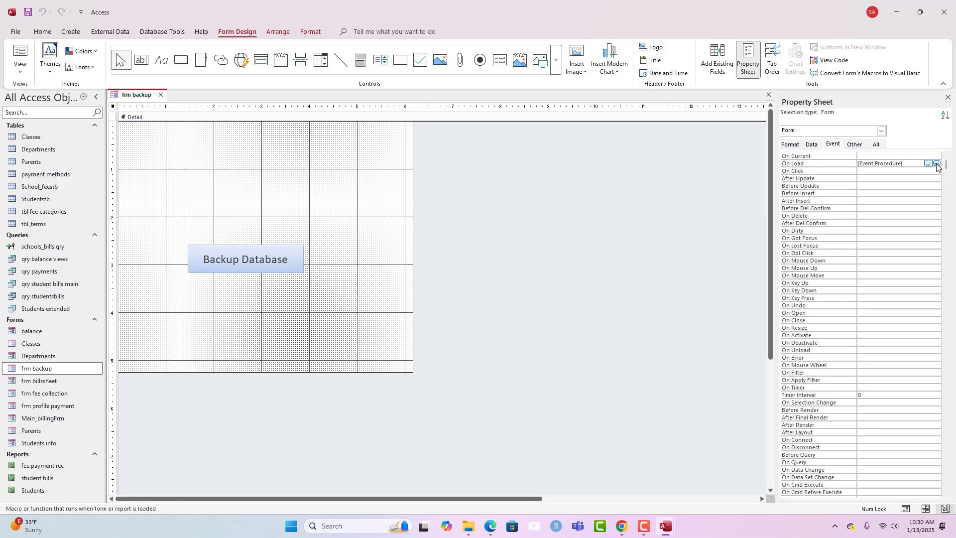
click(937, 164)
drag(176, 363, 235, 477)
Paste the three-attempt admin-password Form_Load code over the old body and delete the duplicate Sub line
key(ctrl+v)
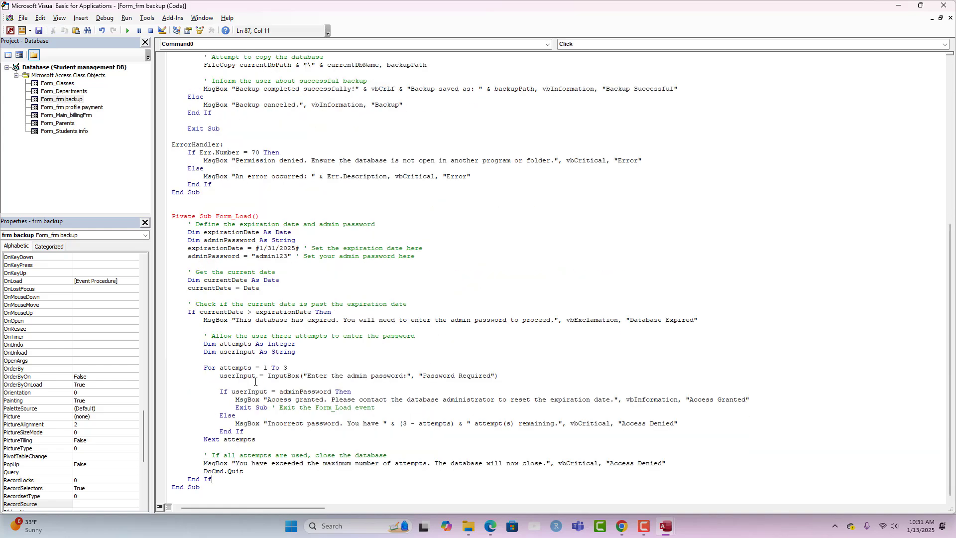
key(ctrl+z)
key(ctrl+z)
drag(215, 479, 162, 371)
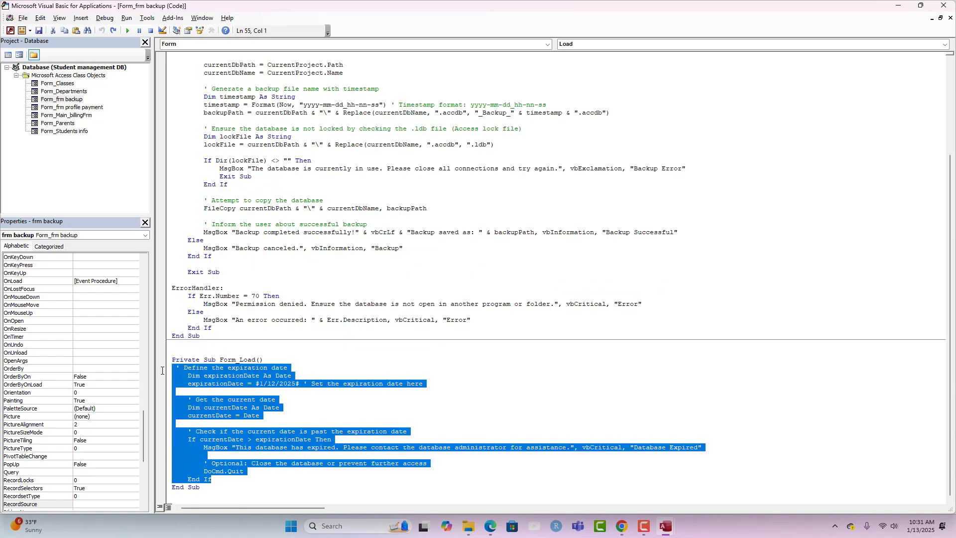
key(ctrl+v)
scroll(260, 295, down, 1)
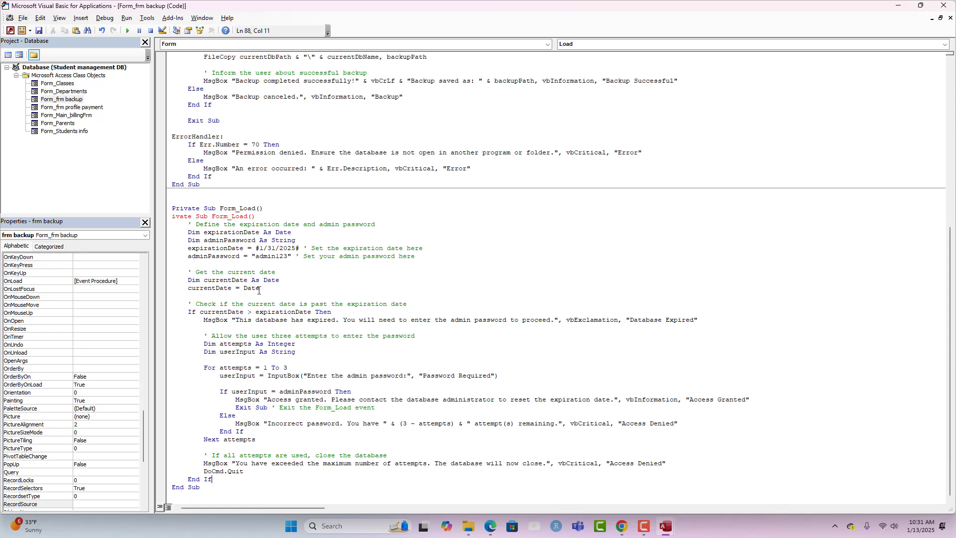
key(shift+Home)
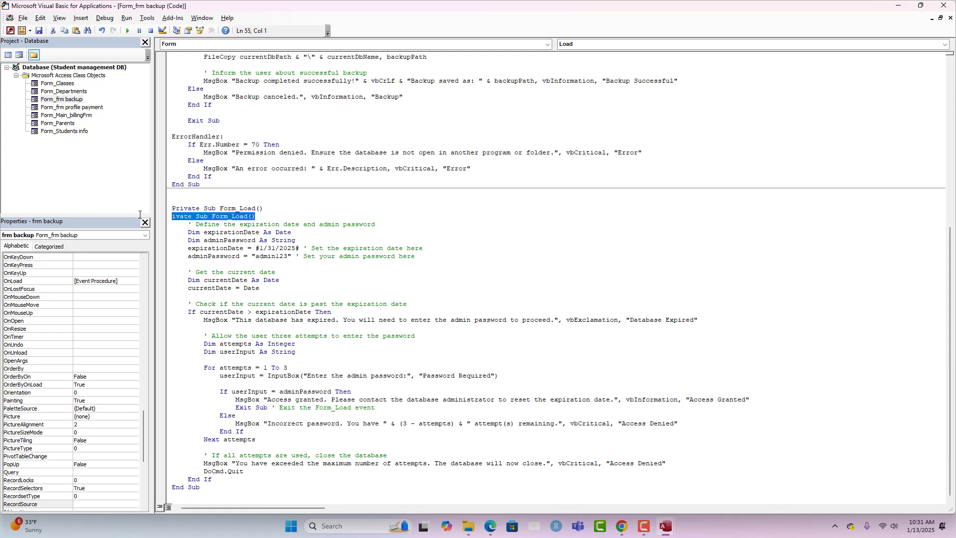
key(BackSpace)
key(BackSpace)
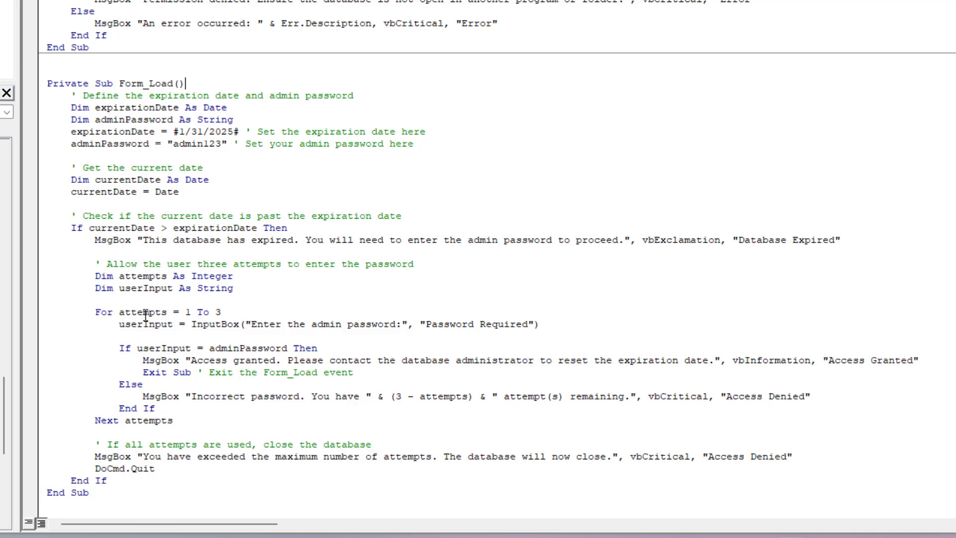
Review the three-attempt loop and InputBox password prompt, then close the VBA editor
drag(96, 309, 214, 334)
click(186, 347)
drag(123, 326, 553, 323)
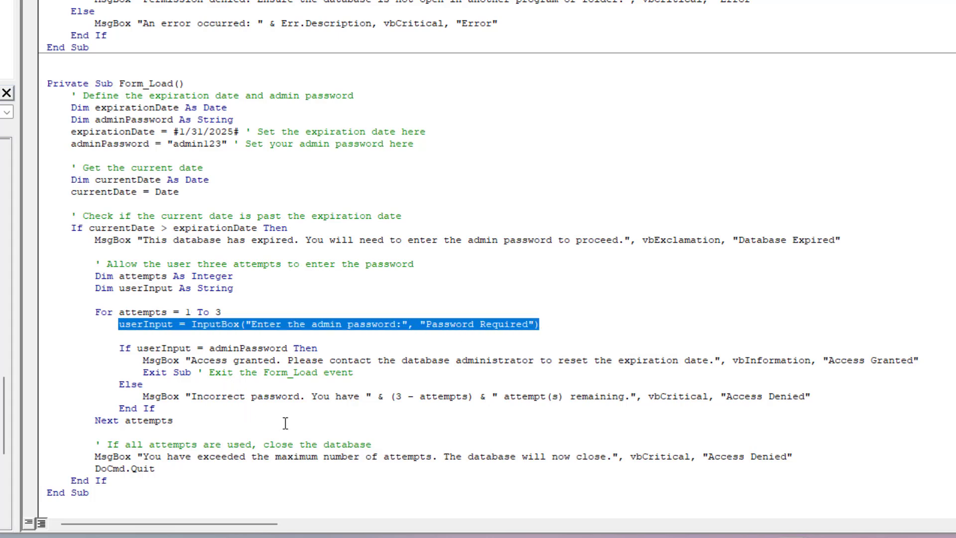
click(343, 398)
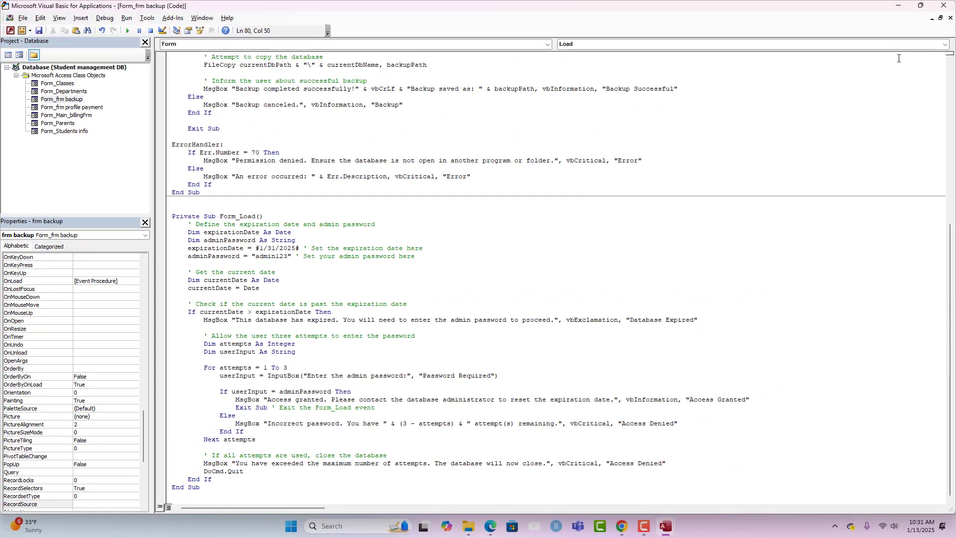
click(949, 7)
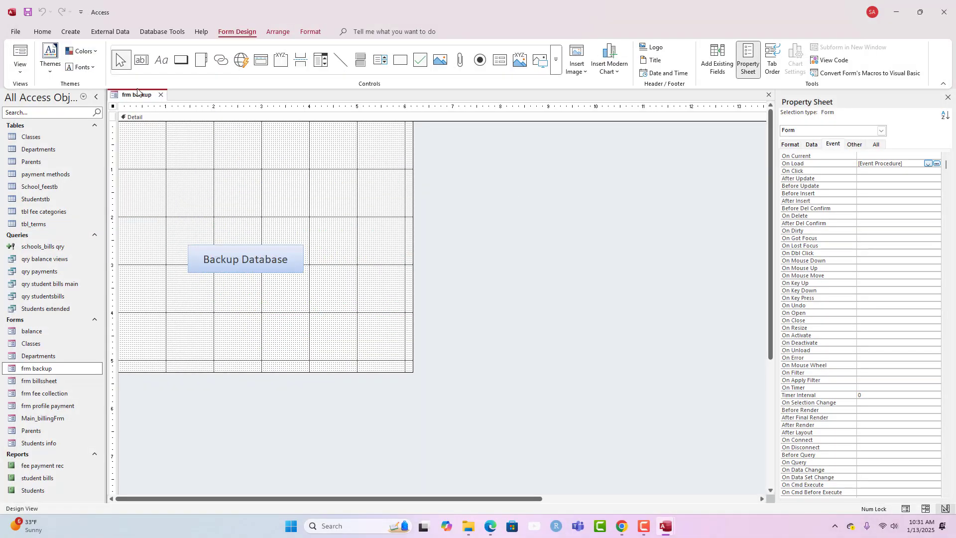
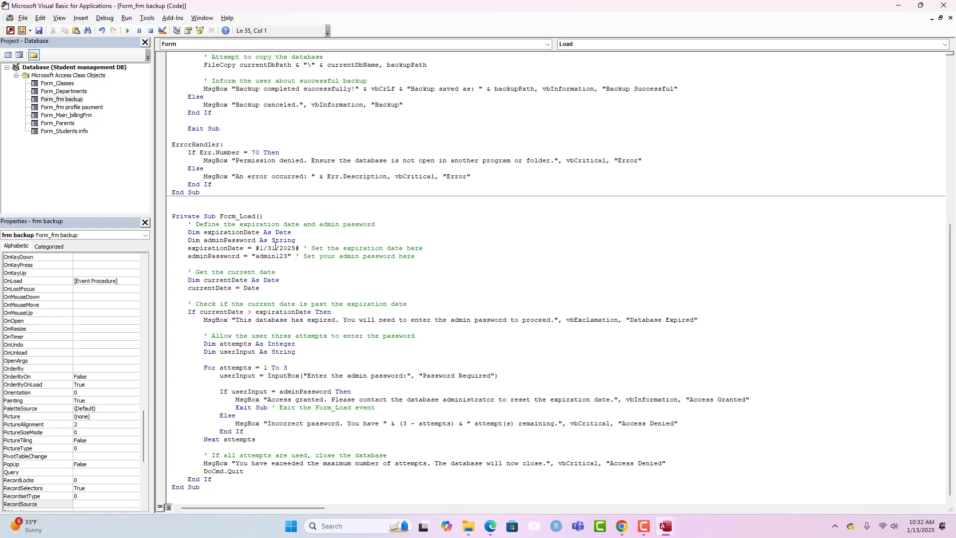
Change the Form_Load expiration date from #1/31/2025# to the already-passed #1/11/2025#
double_click(272, 247)
text(11)
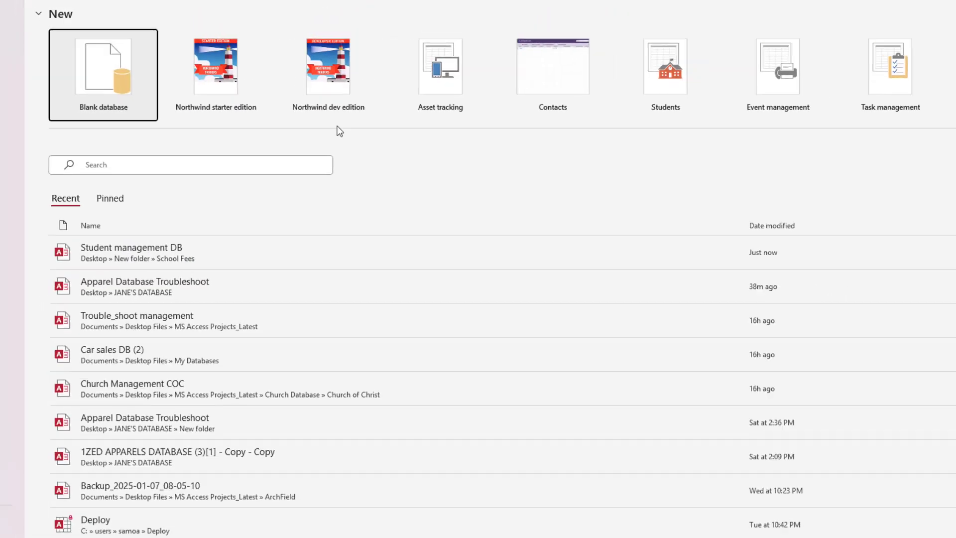
Close Access and reopen Student management DB from the School Fees folder
click(944, 7)
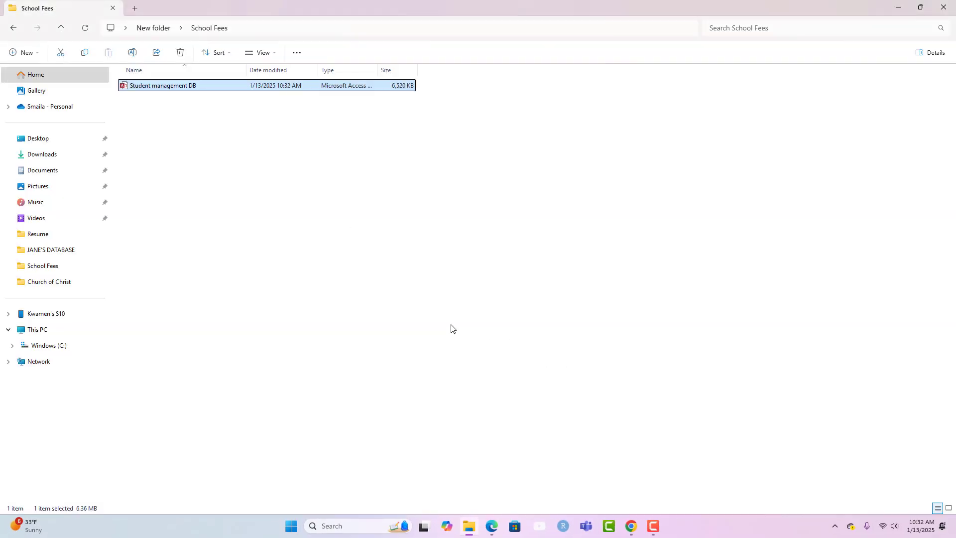
double_click(168, 87)
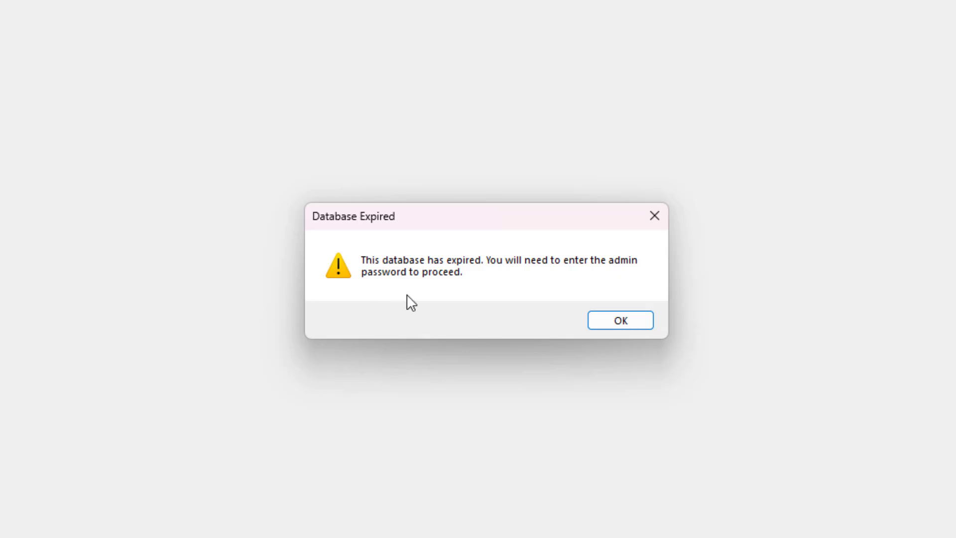
Dismiss the Database Expired warning and submit three wrong admin passwords until 0 attempts remain
click(609, 324)
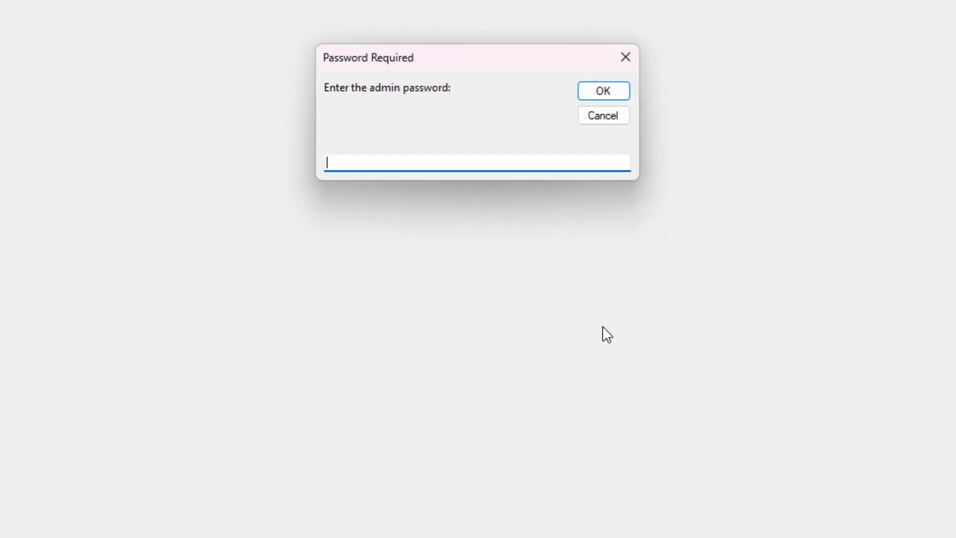
text(1g6g6g)
click(586, 95)
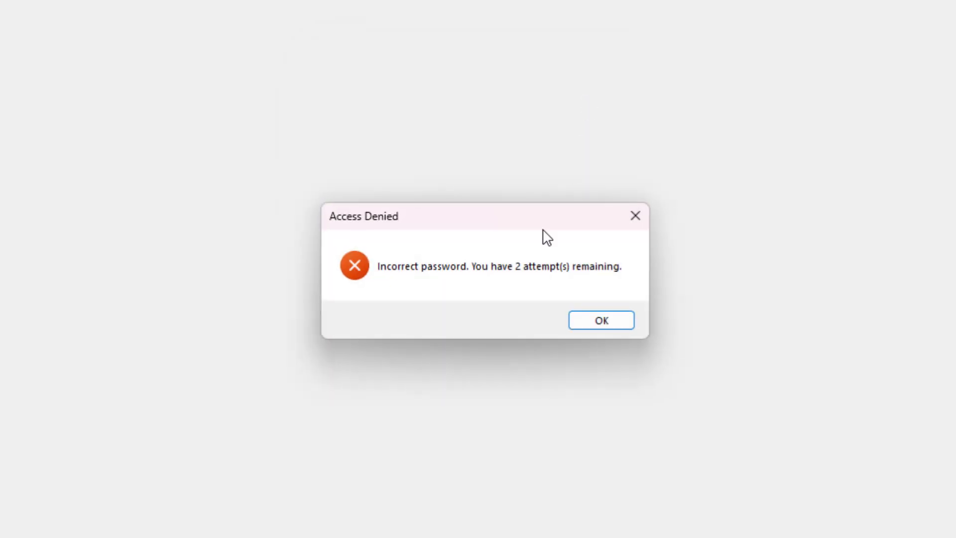
click(584, 322)
text(fdfdf)
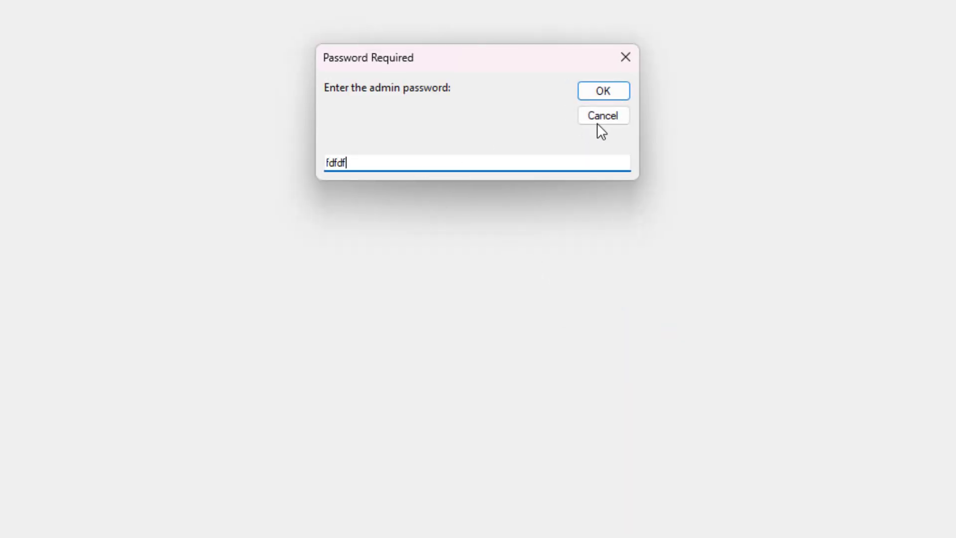
click(616, 94)
click(598, 314)
text(1dfdf)
click(584, 95)
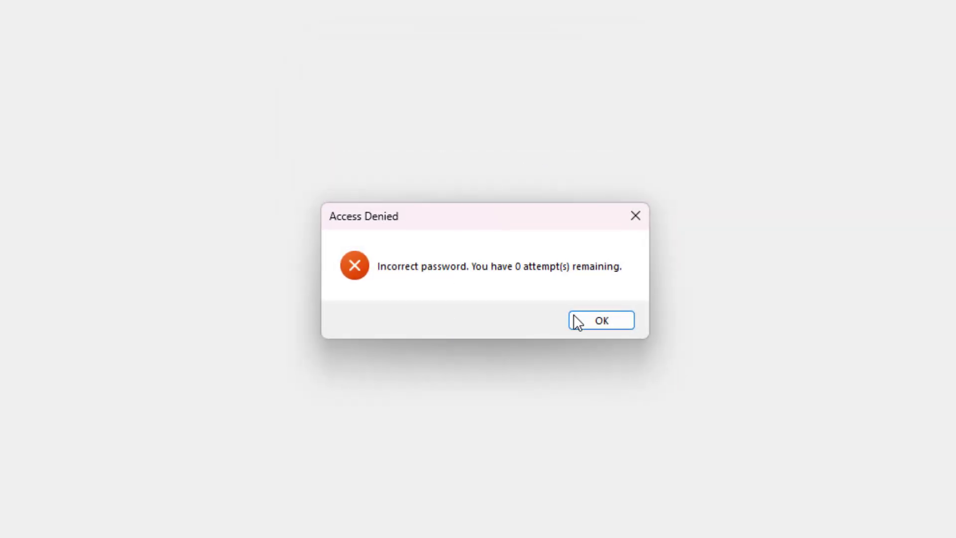
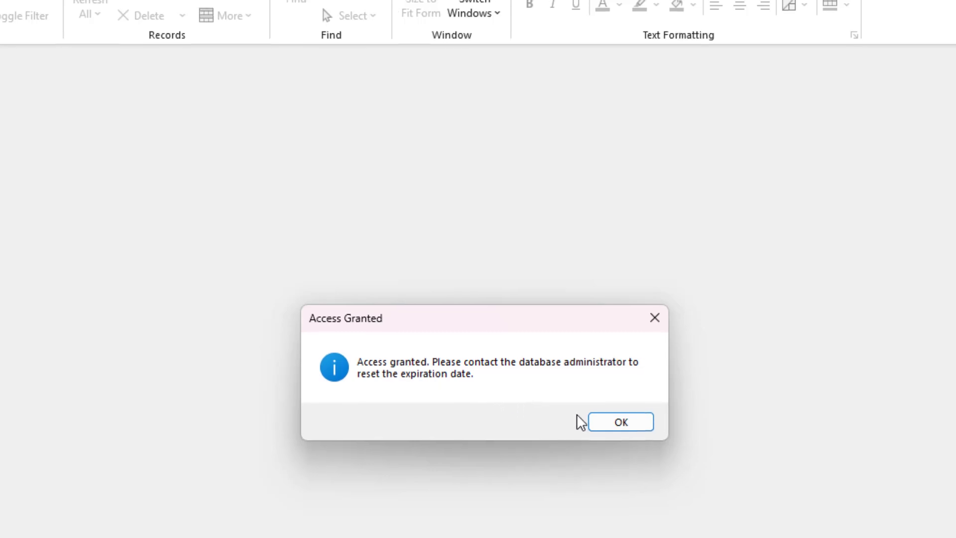
Acknowledge the Access Granted message to reveal the frm backup form's Backup Database button
click(622, 424)
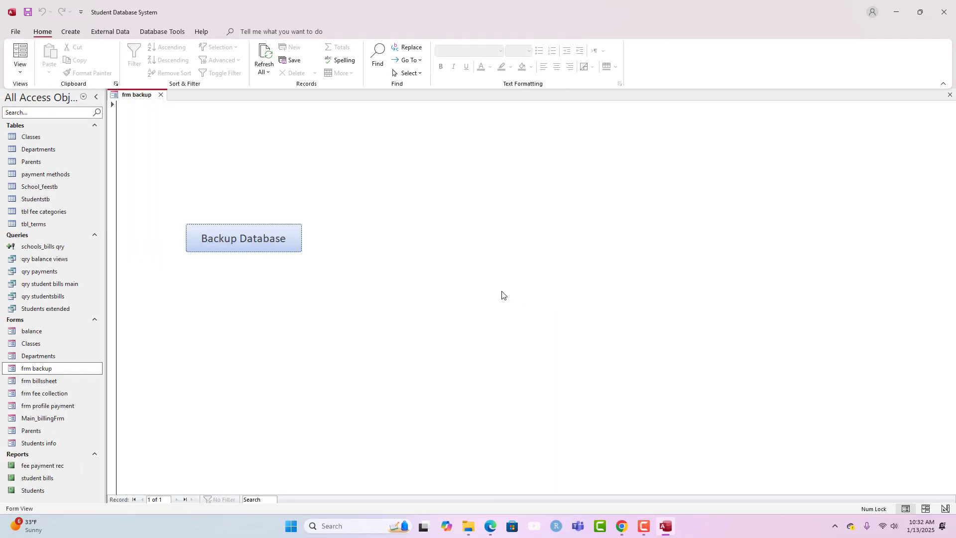